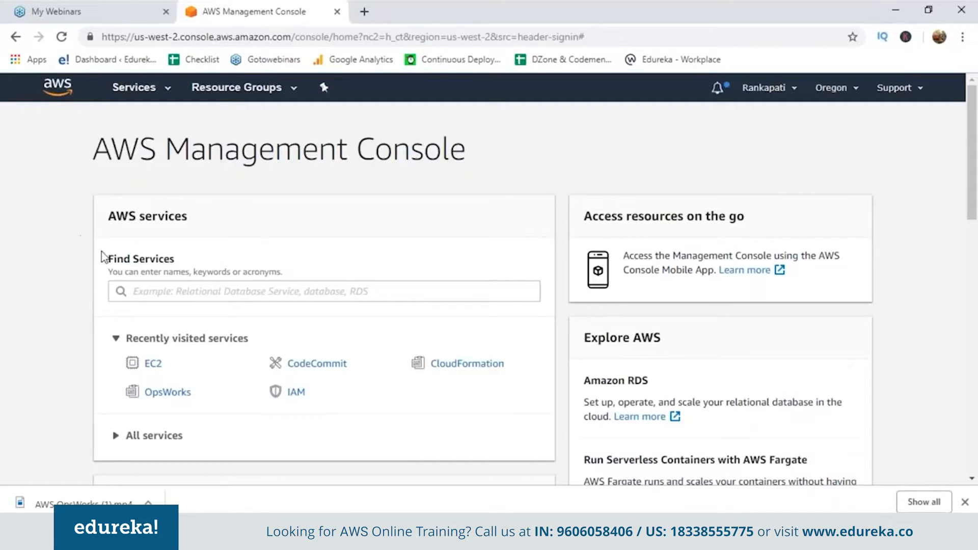
Search the AWS services for "ops" and open OpsWorks
click(150, 293)
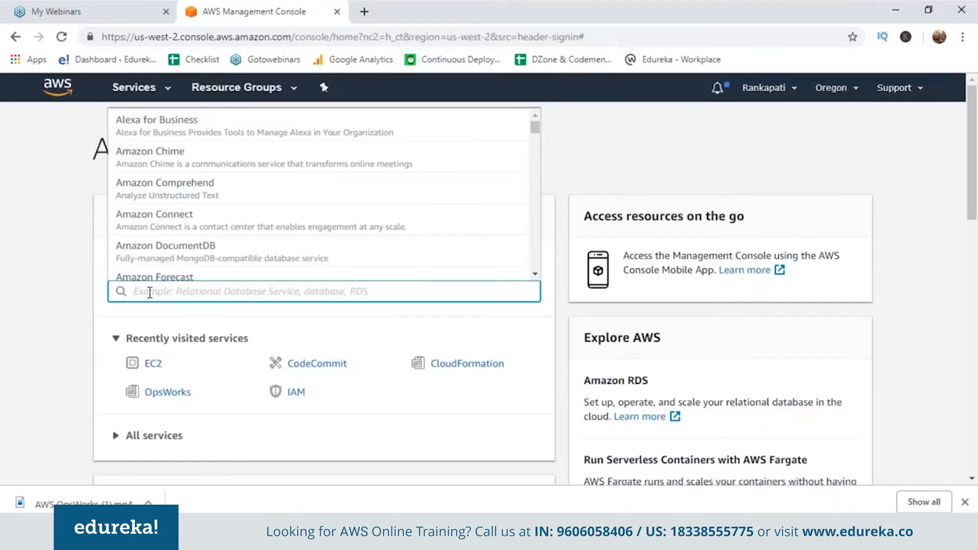
text(opsw)
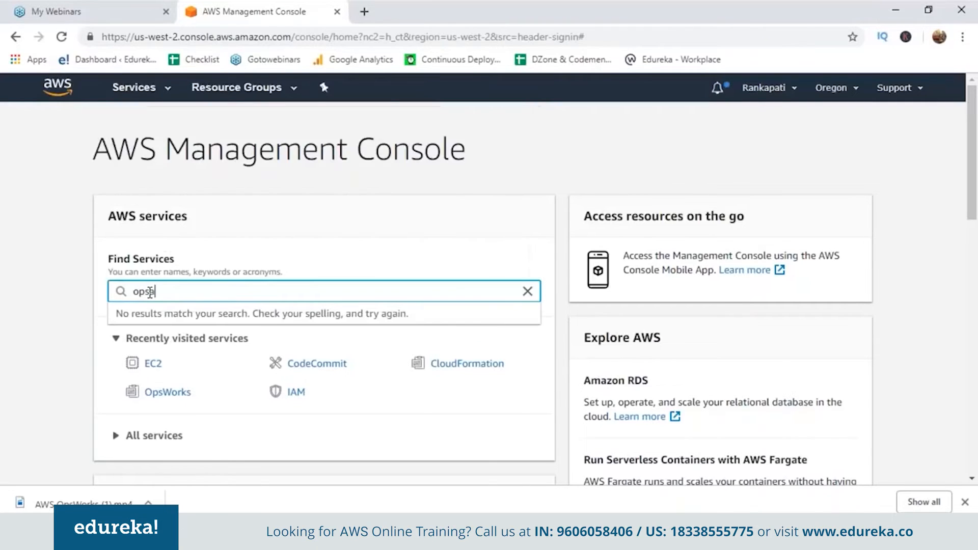
key(BackSpace)
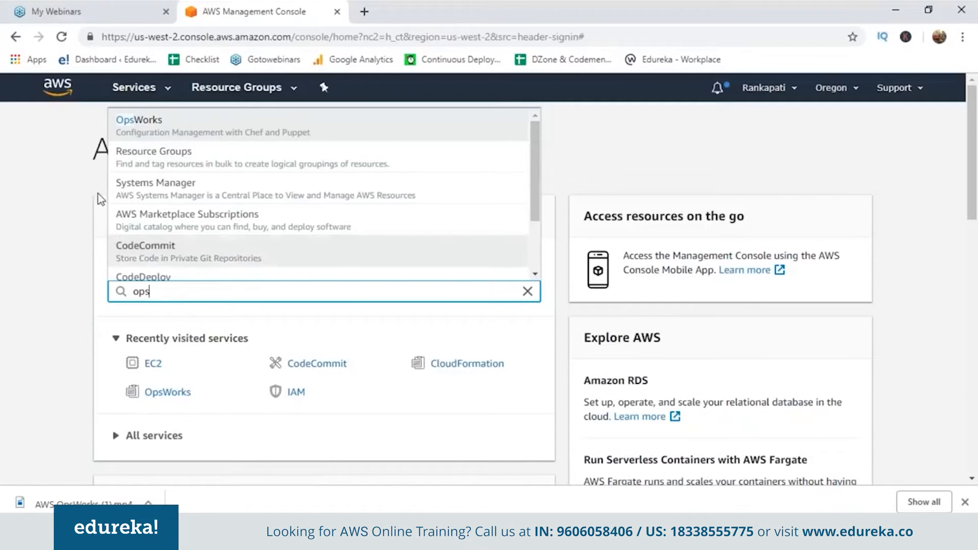
click(141, 128)
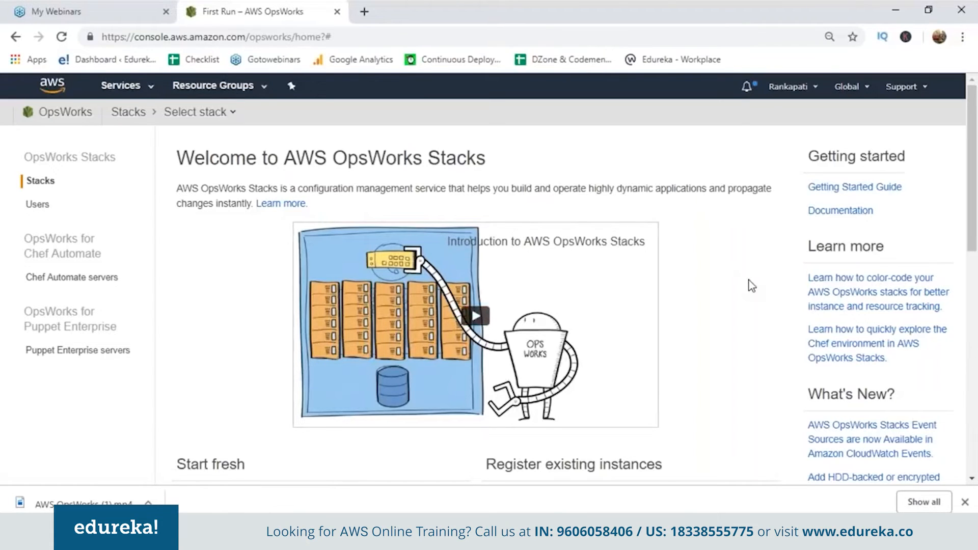
Add a first OpsWorks stack, using the Chef 12 sample stack with a Node.js app on Linux
scroll(752, 286, down, 3)
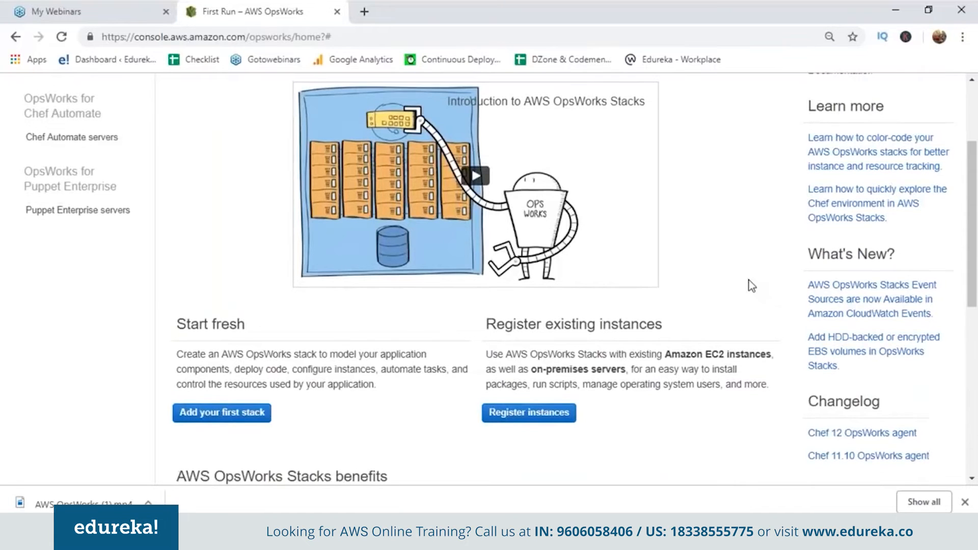
scroll(752, 286, up, 2)
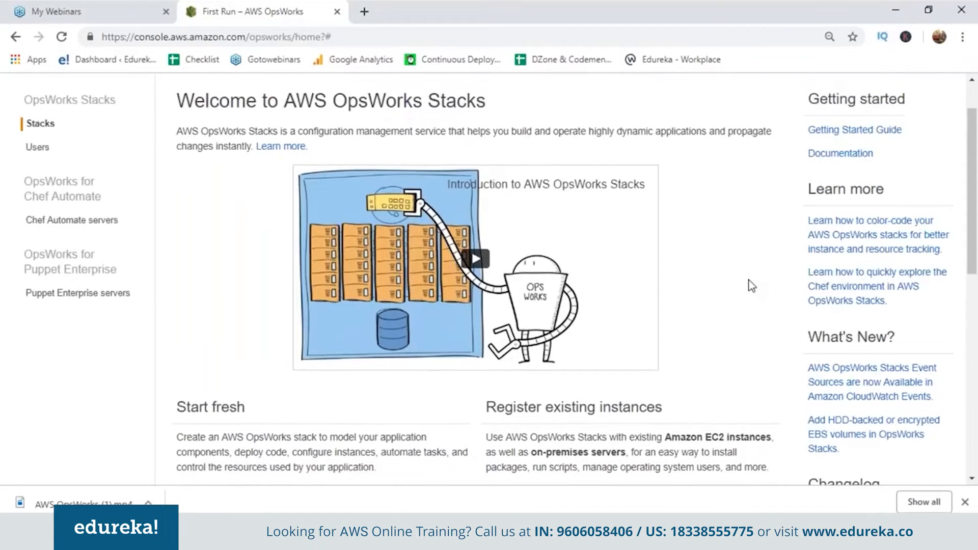
scroll(751, 286, down, 1)
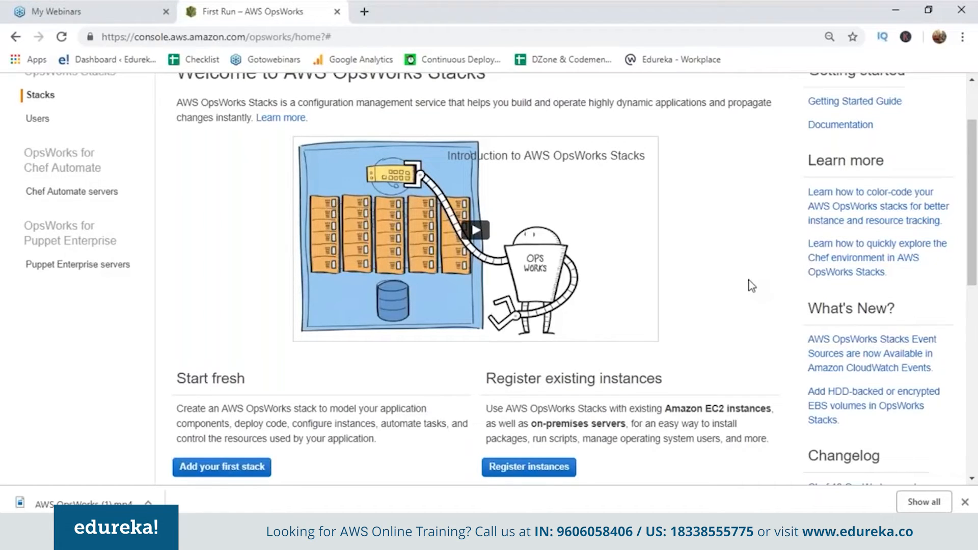
scroll(752, 285, down, 1)
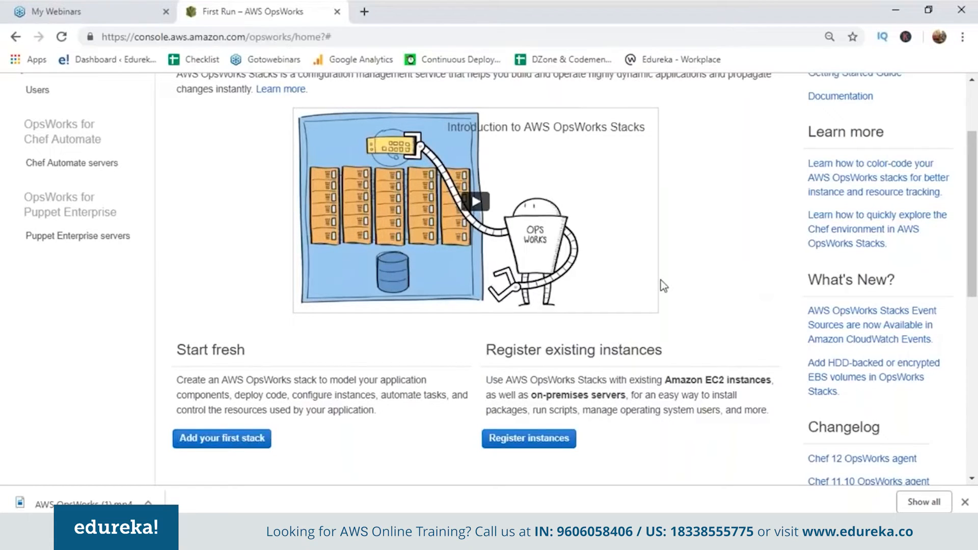
click(212, 441)
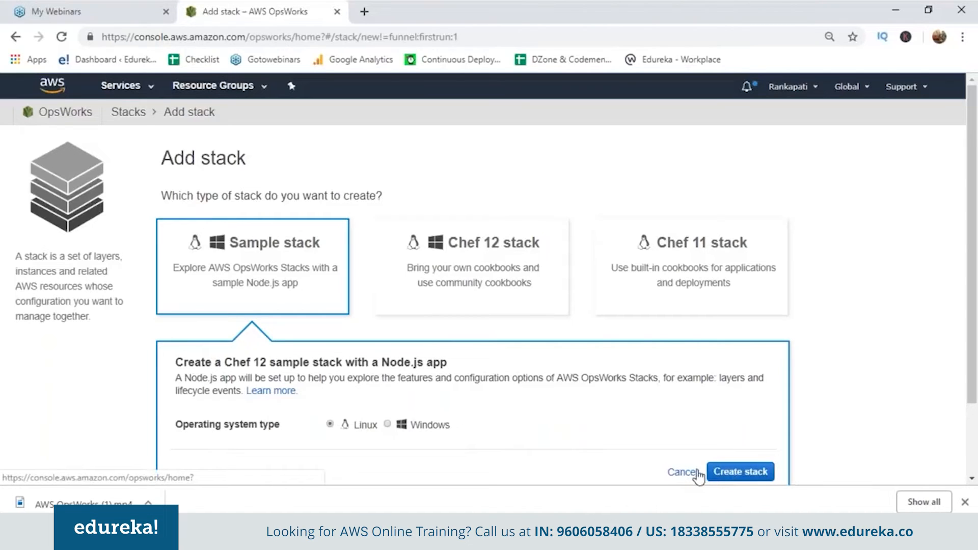
click(732, 478)
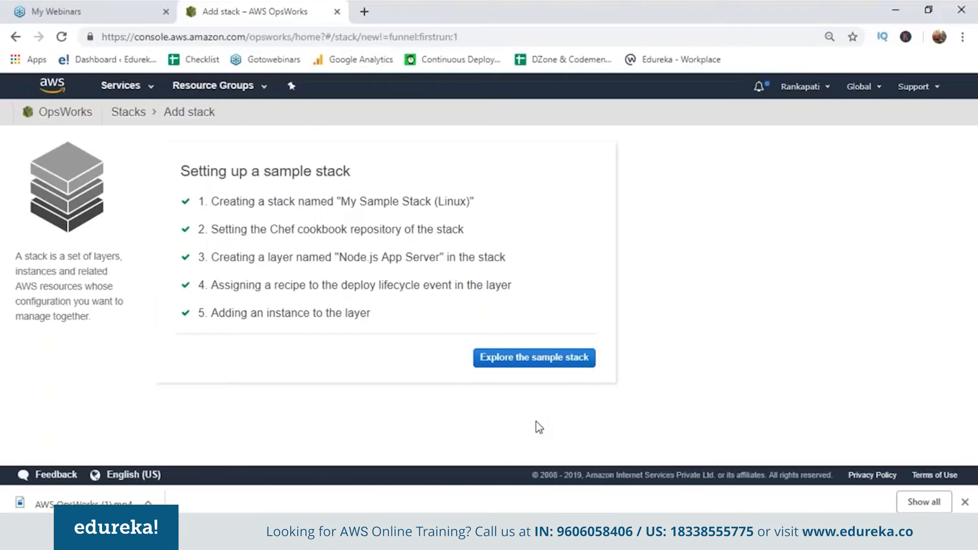
Open the new sample stack and start its Node.js App Server instance
click(519, 359)
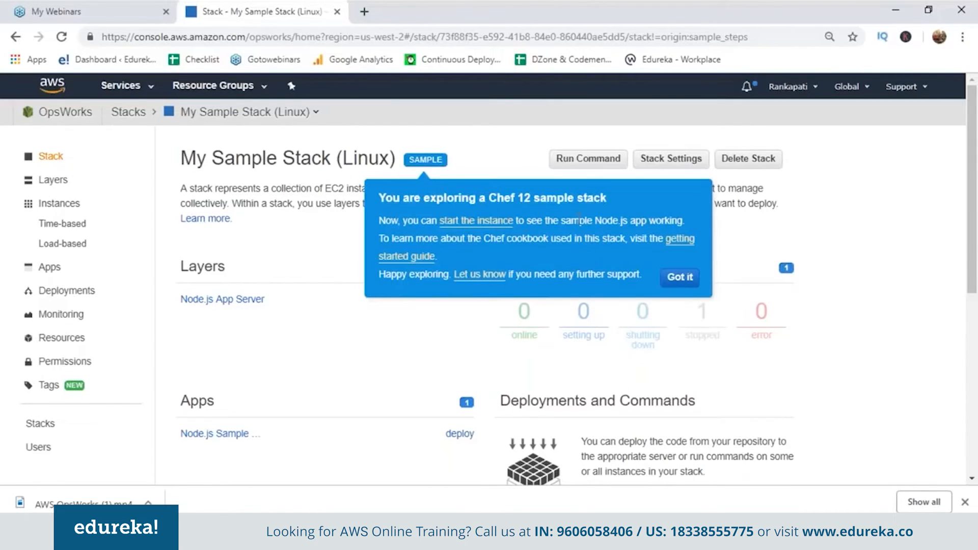
click(485, 222)
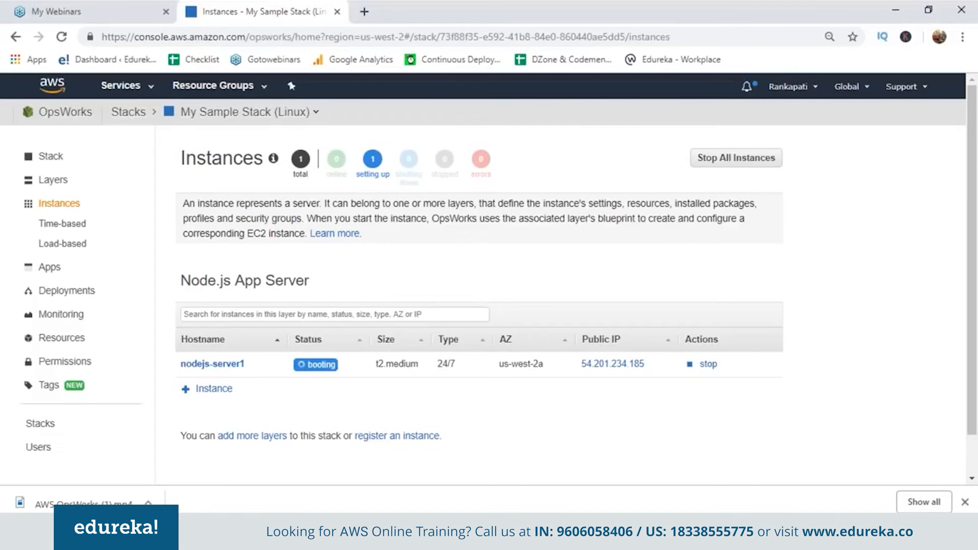
Examine the sample stack's overview, layers, instances, load-based and time-based instances, deployments and monitoring pages
click(50, 156)
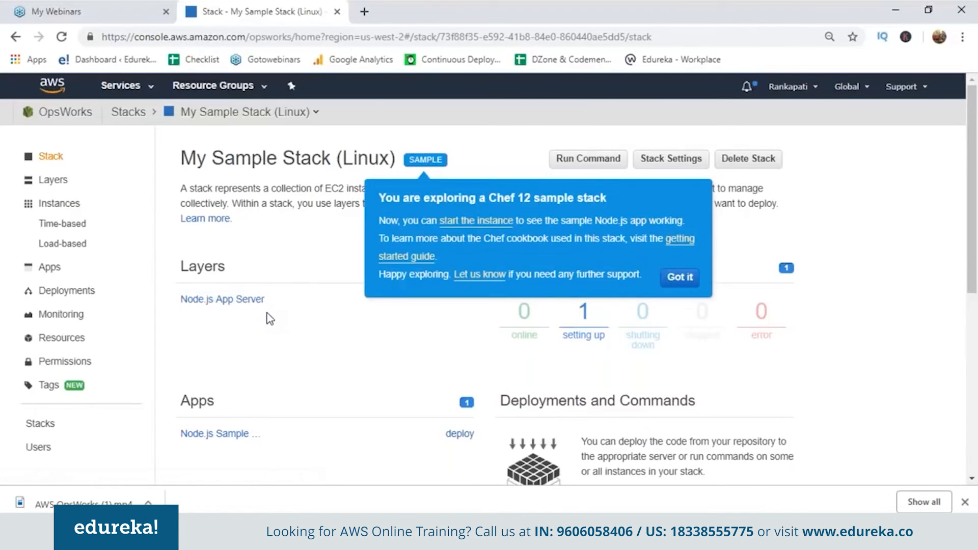
click(45, 183)
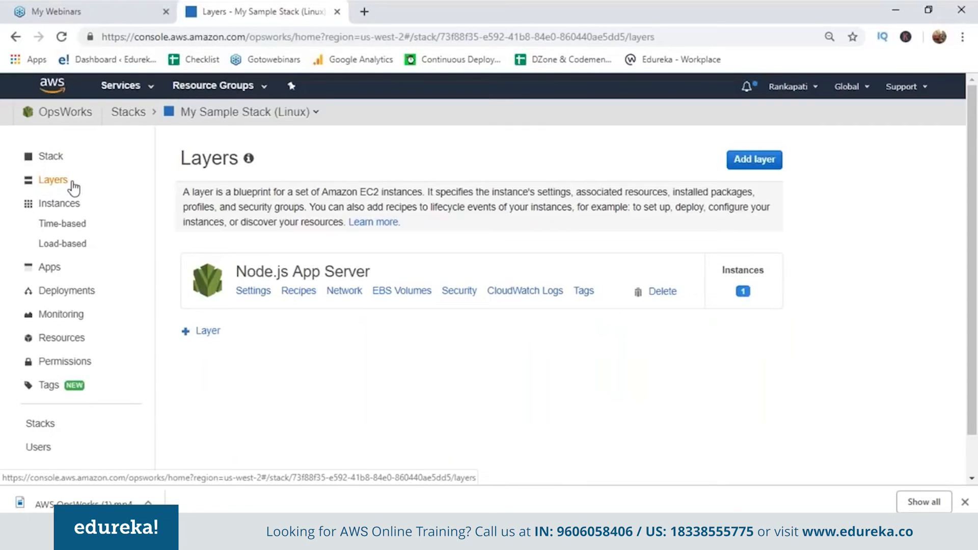
click(48, 155)
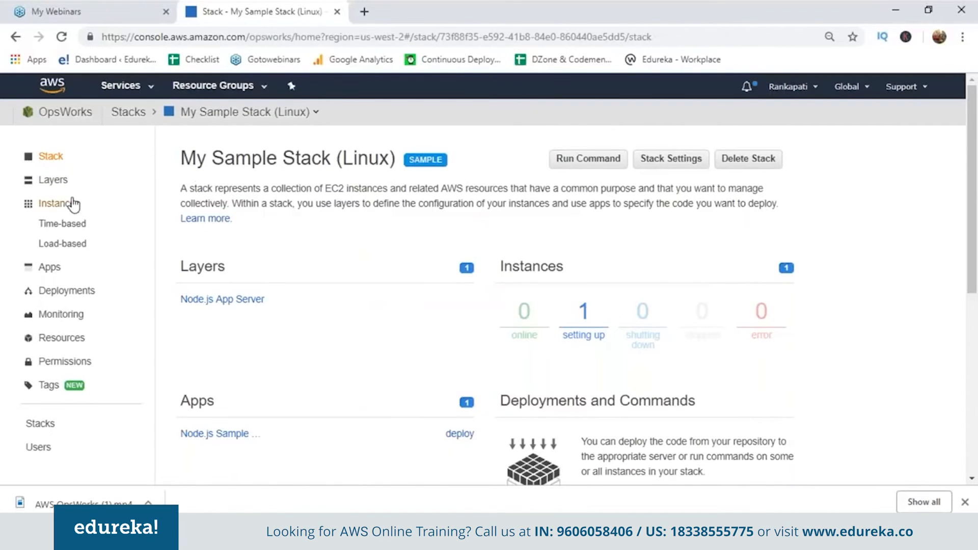
click(53, 181)
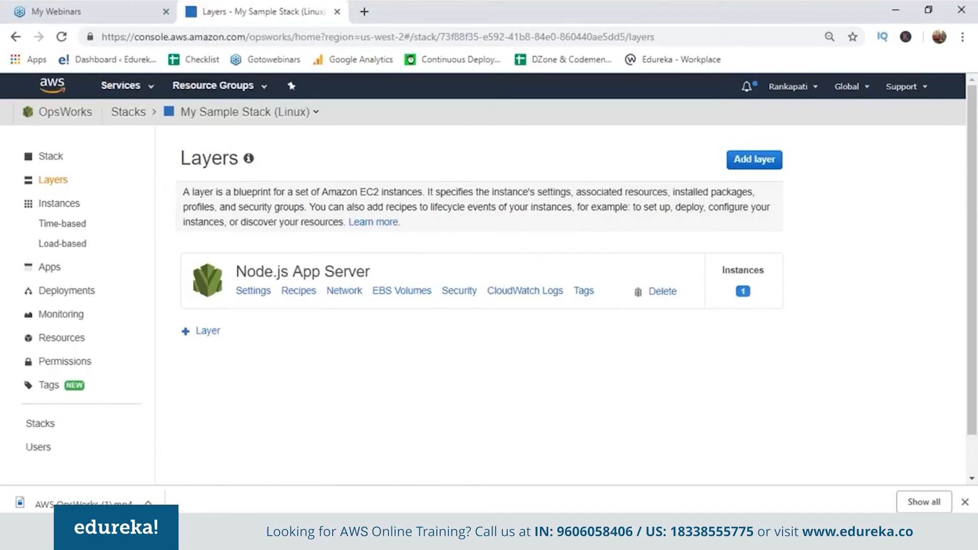
click(49, 206)
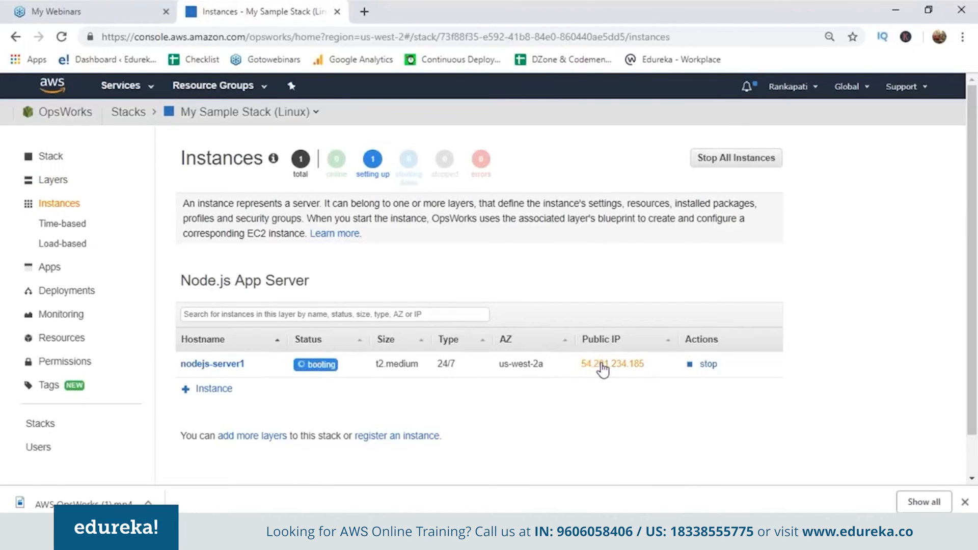
click(62, 244)
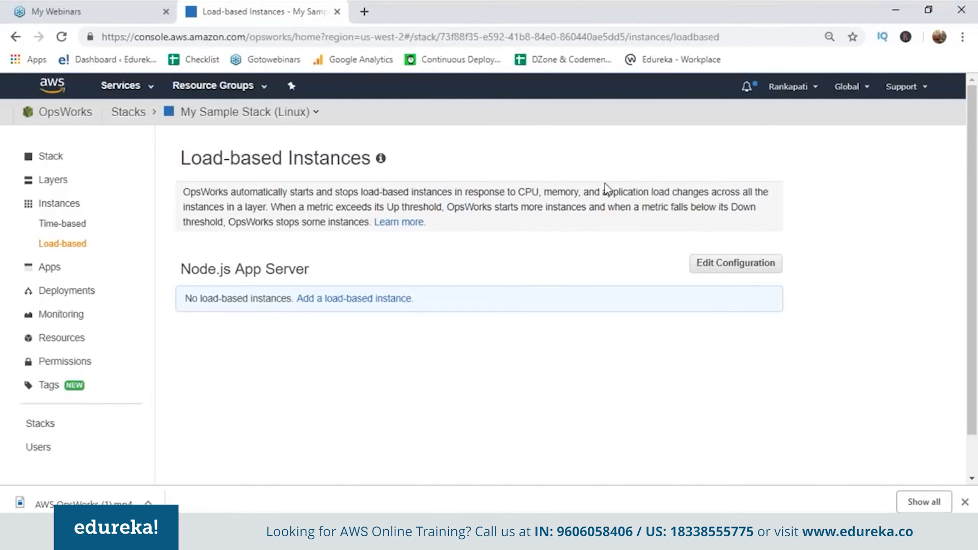
click(63, 223)
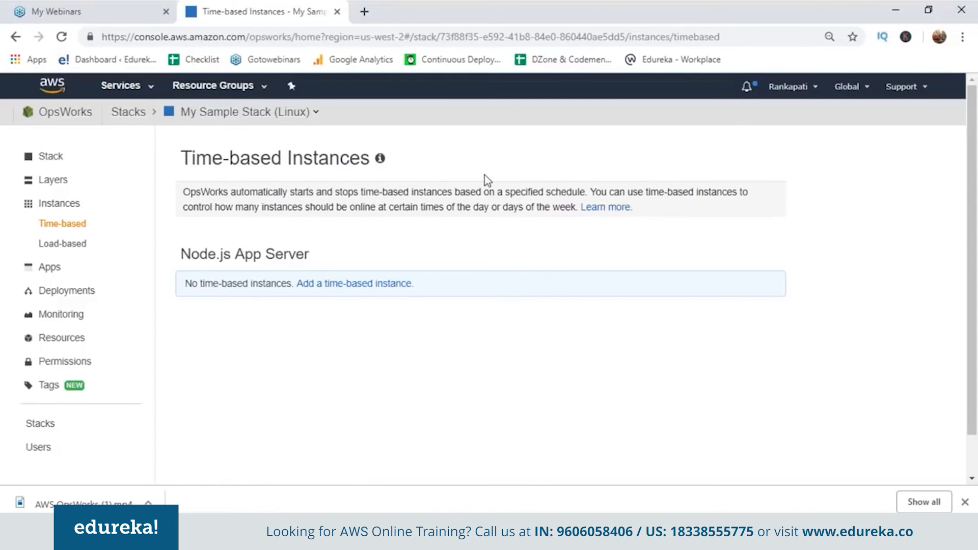
click(79, 296)
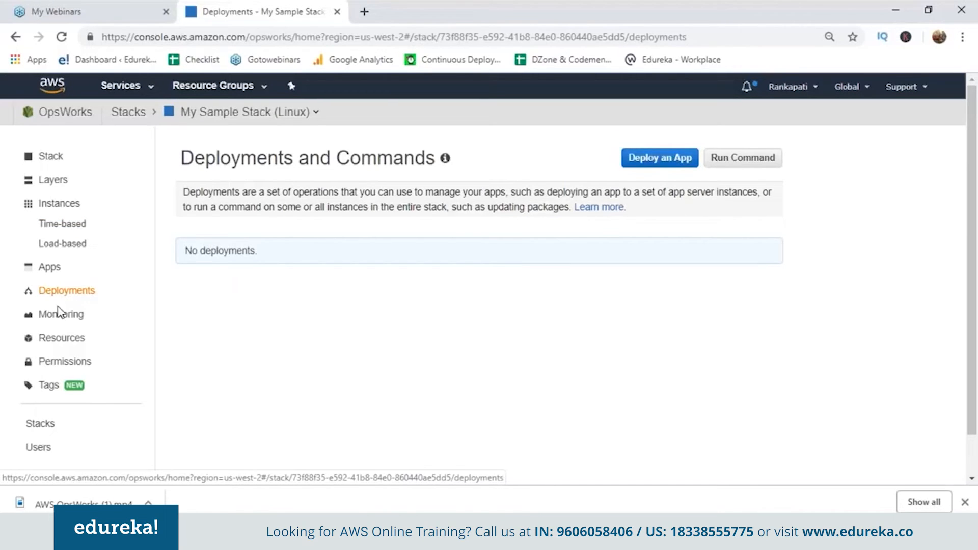
click(56, 319)
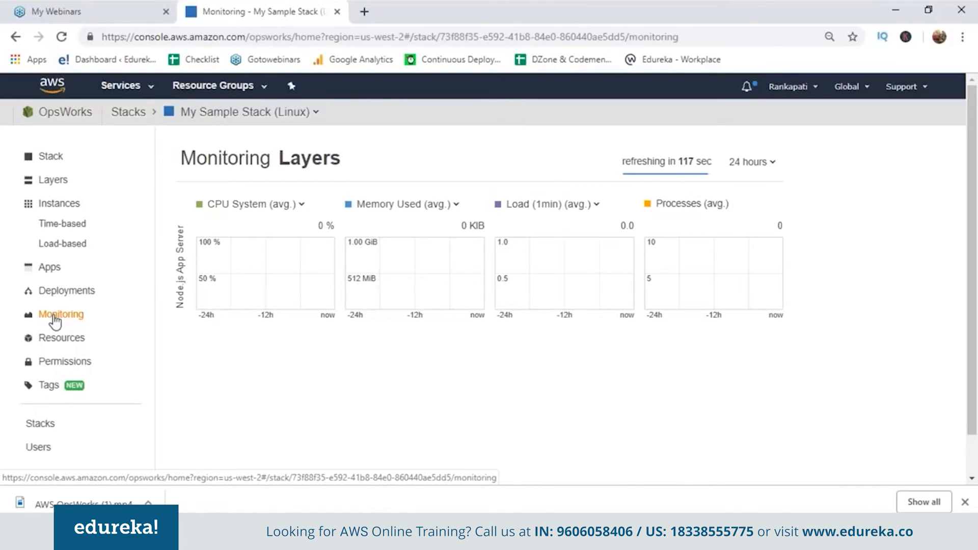
click(56, 204)
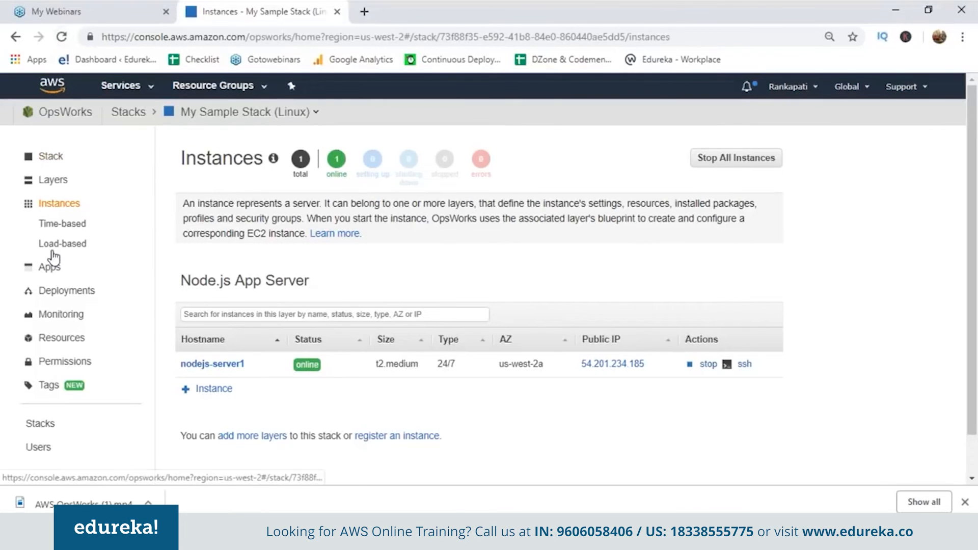
Deploy Node.js Sample App on the stack with the Deploy command and the comment "sample for today............"
click(55, 293)
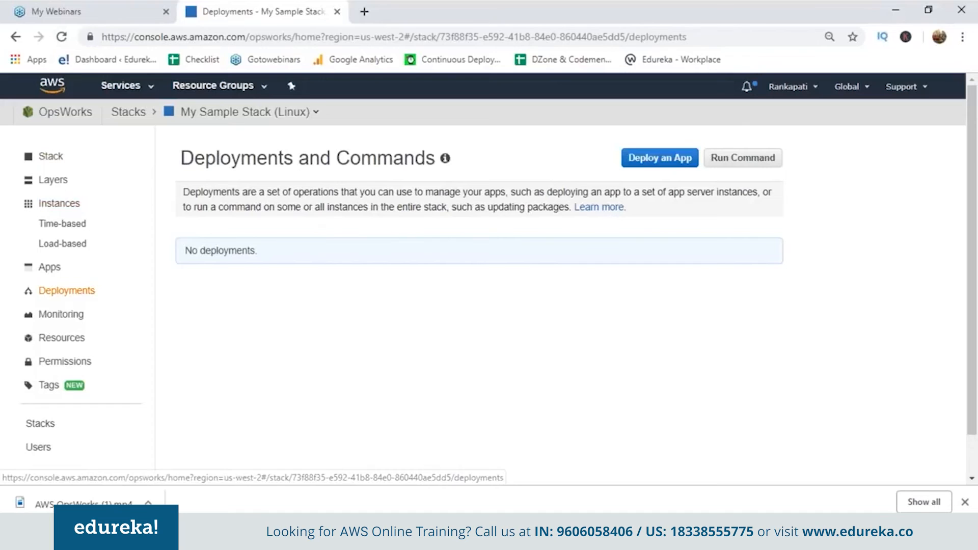
click(658, 164)
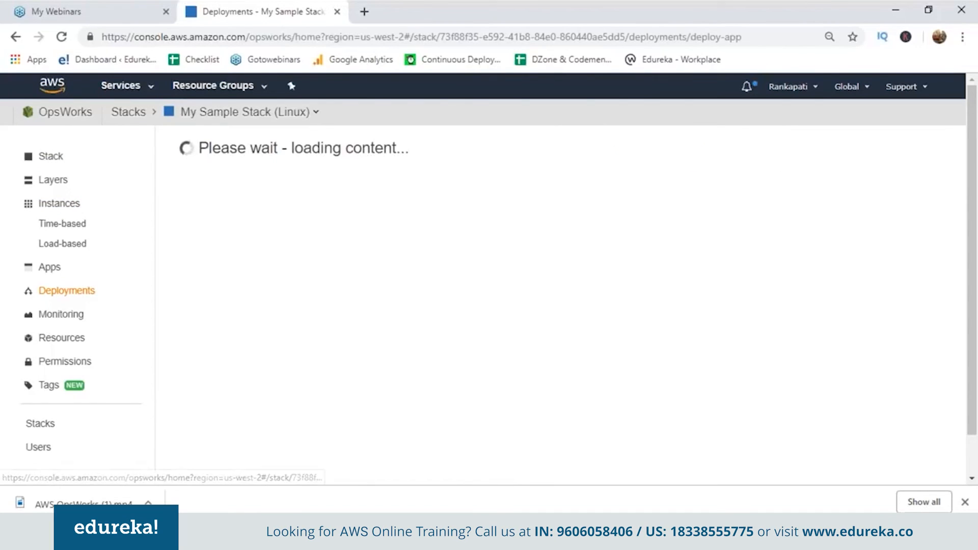
click(446, 233)
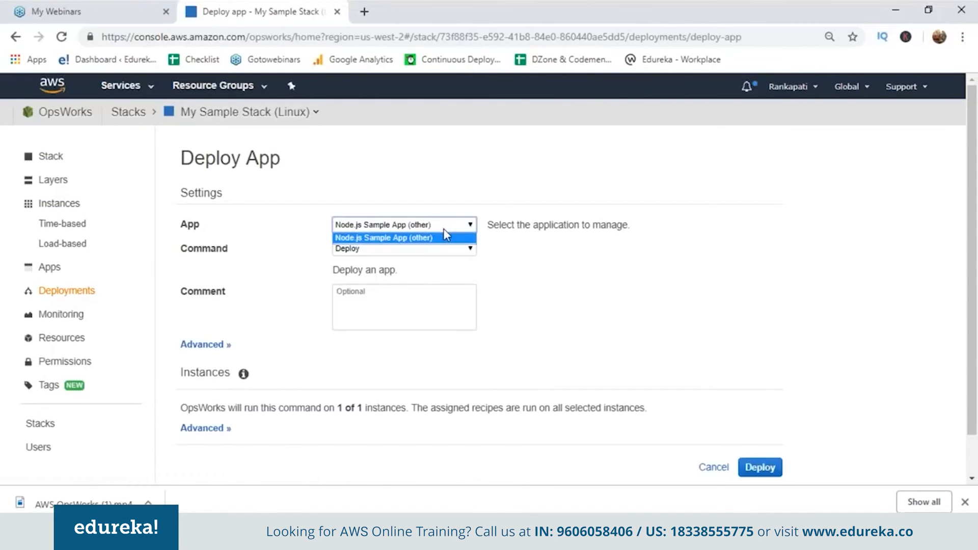
click(445, 238)
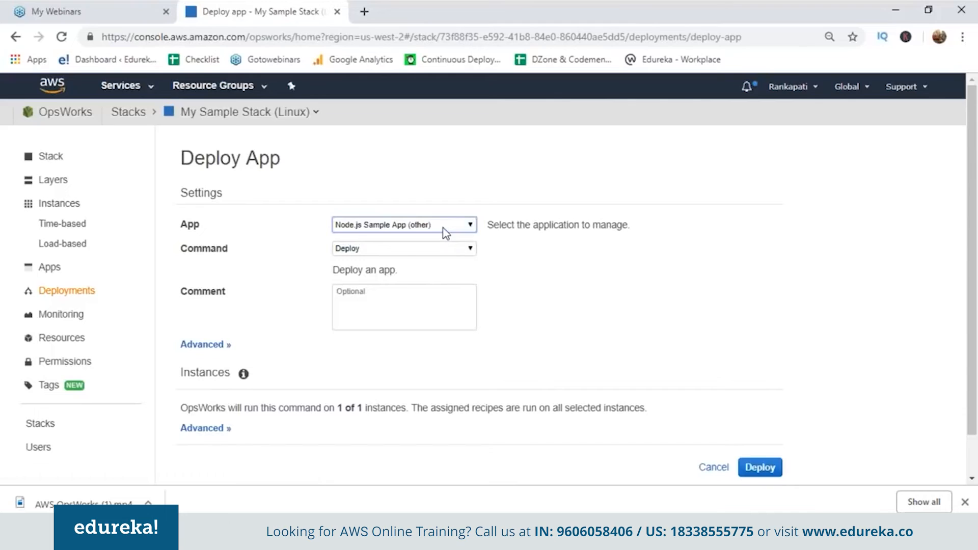
click(386, 251)
click(386, 258)
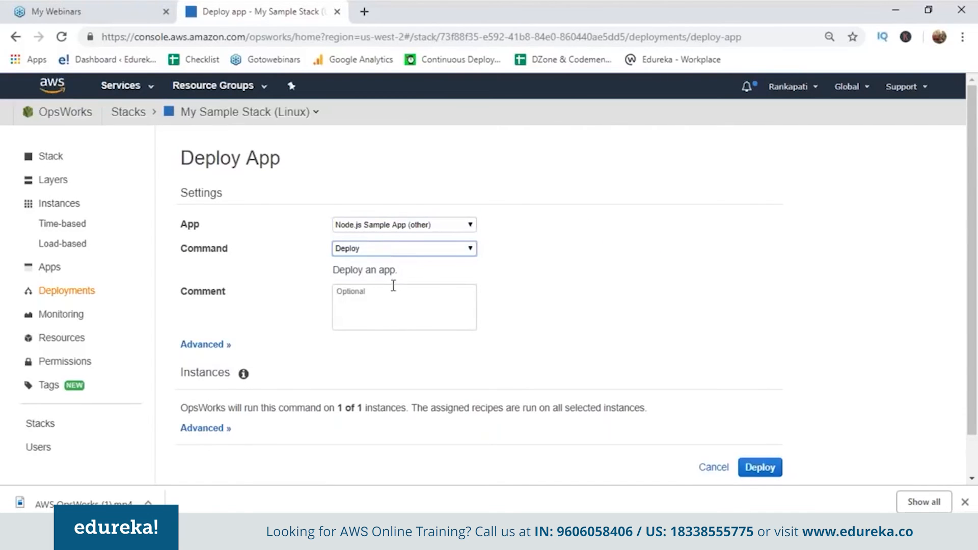
click(388, 291)
text(sampl)
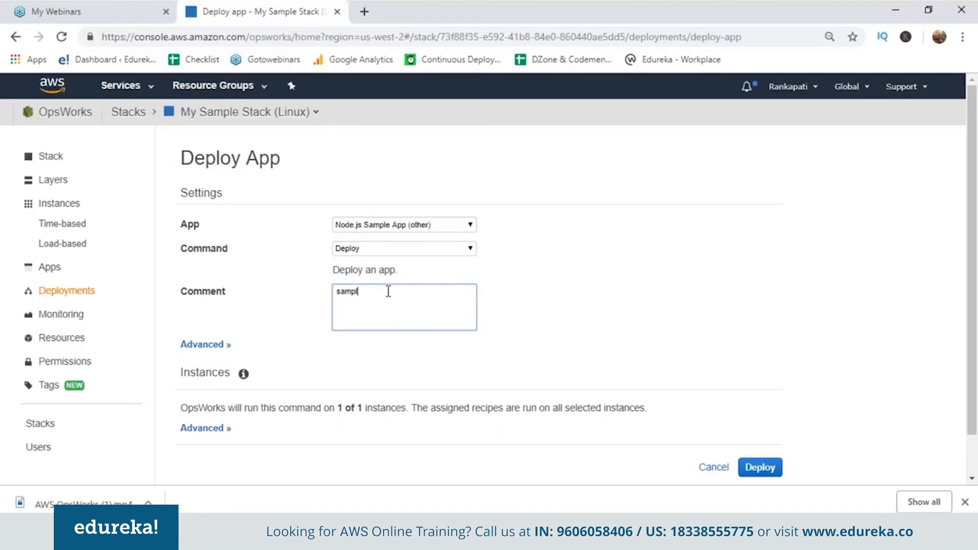
text(e for today............)
click(756, 469)
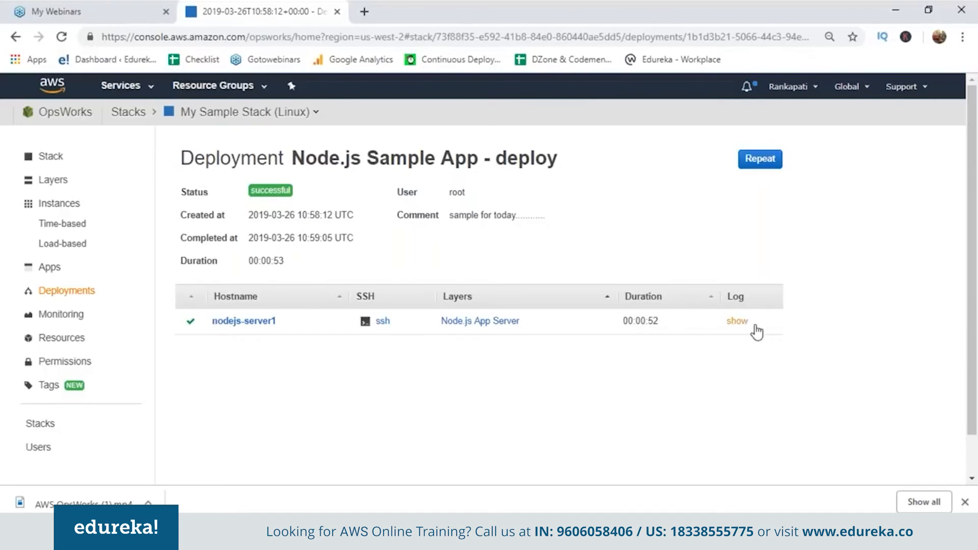
Read through the nodejs-server1 deployment log from start to end, and return to the deployment details
click(743, 326)
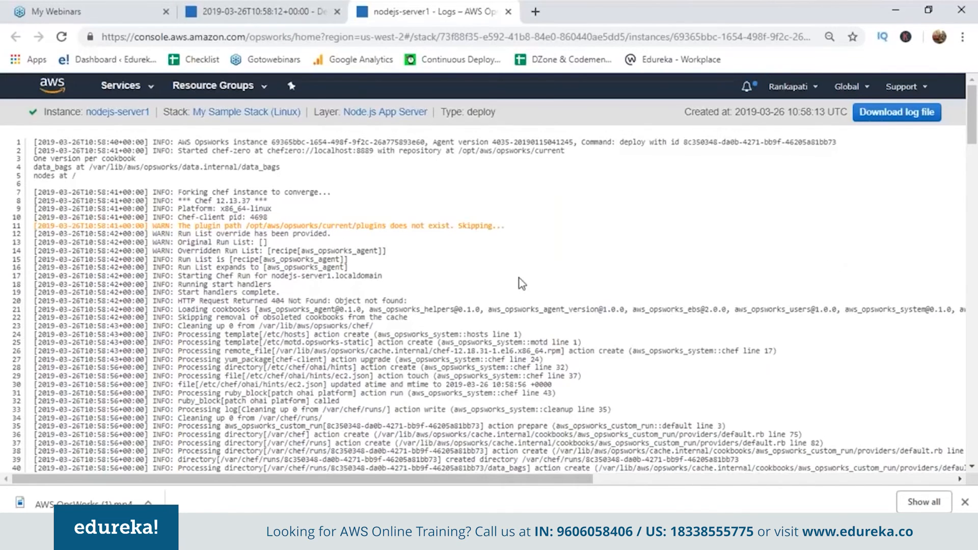
scroll(518, 278, down, 3)
scroll(518, 278, down, 20)
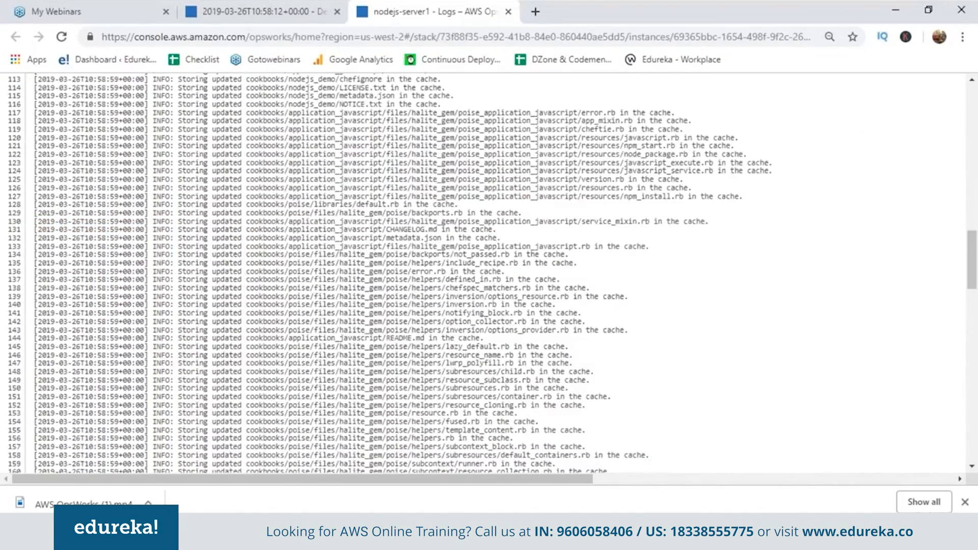
scroll(519, 278, down, 10)
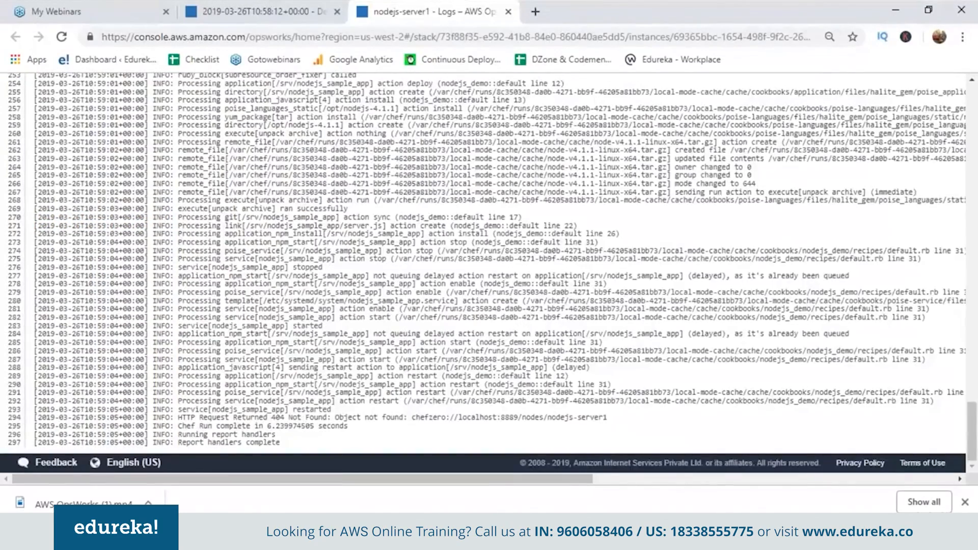
scroll(518, 278, up, 1)
scroll(519, 278, up, 18)
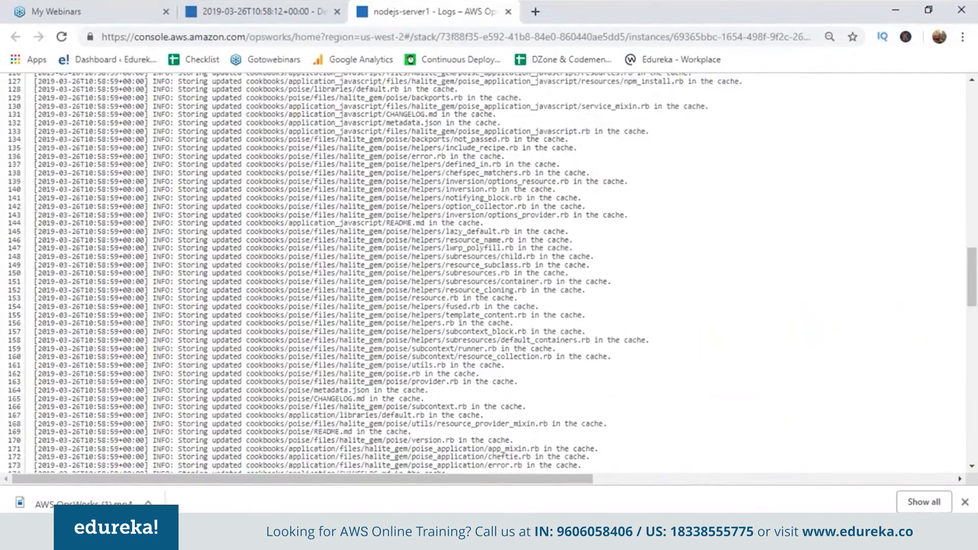
scroll(518, 278, up, 20)
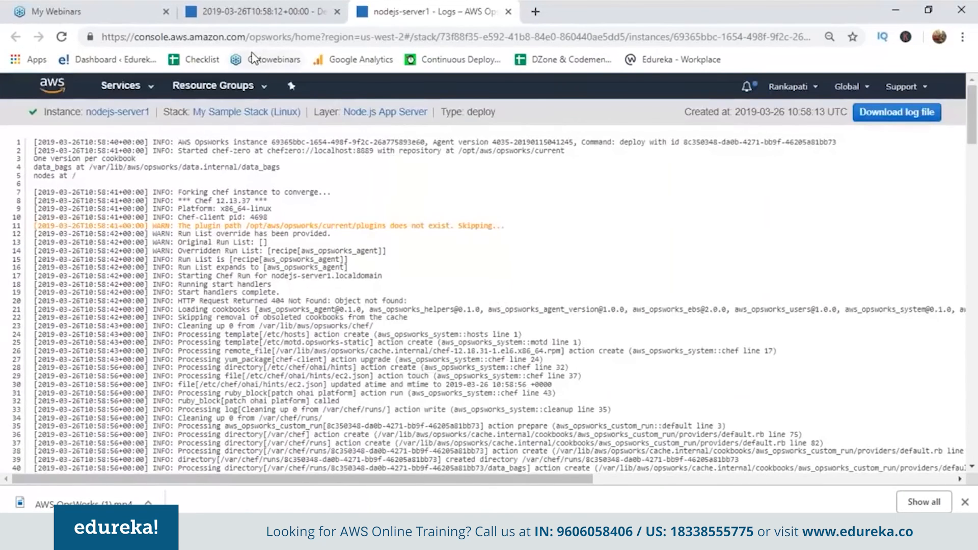
click(262, 14)
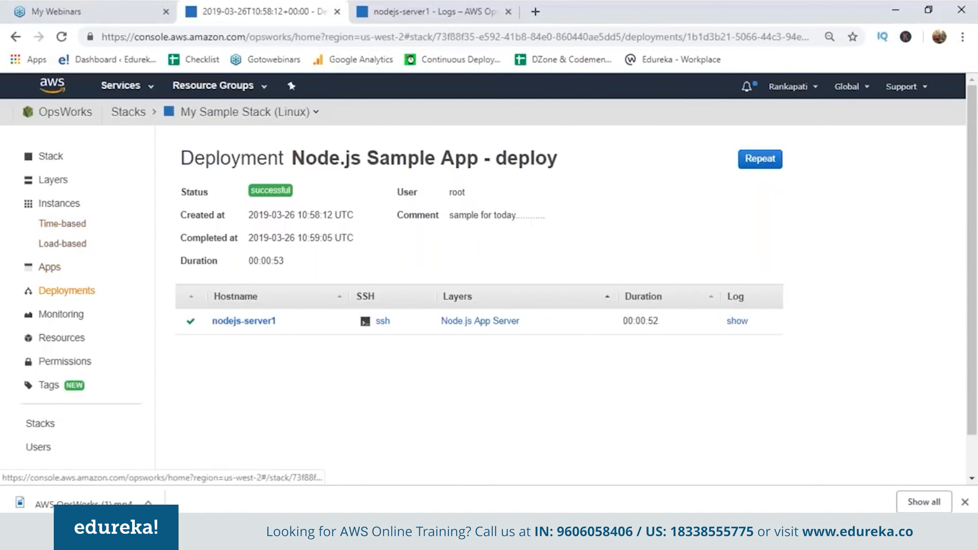
Open the deployed sample app through nodejs-server1's public IP, check its page, and return to the OpsWorks console
click(60, 201)
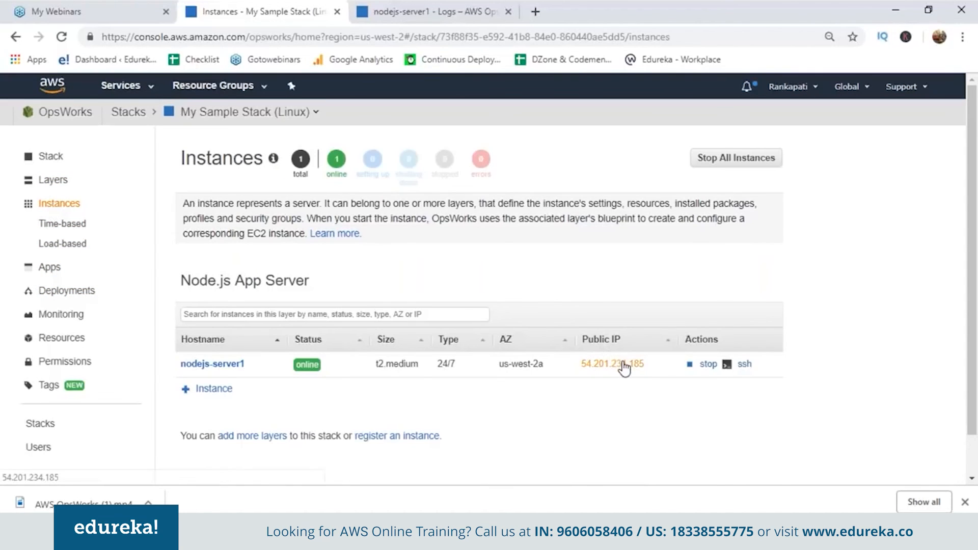
click(636, 364)
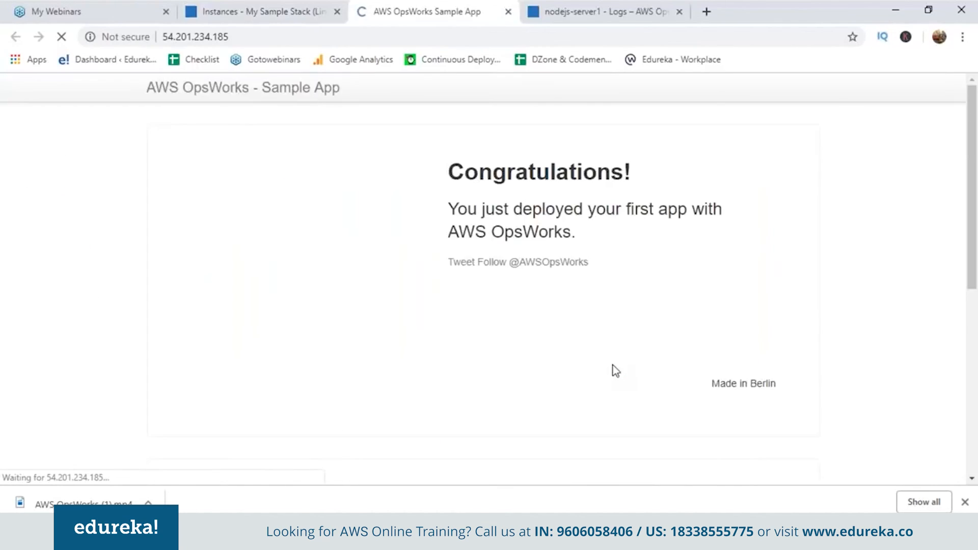
click(310, 2)
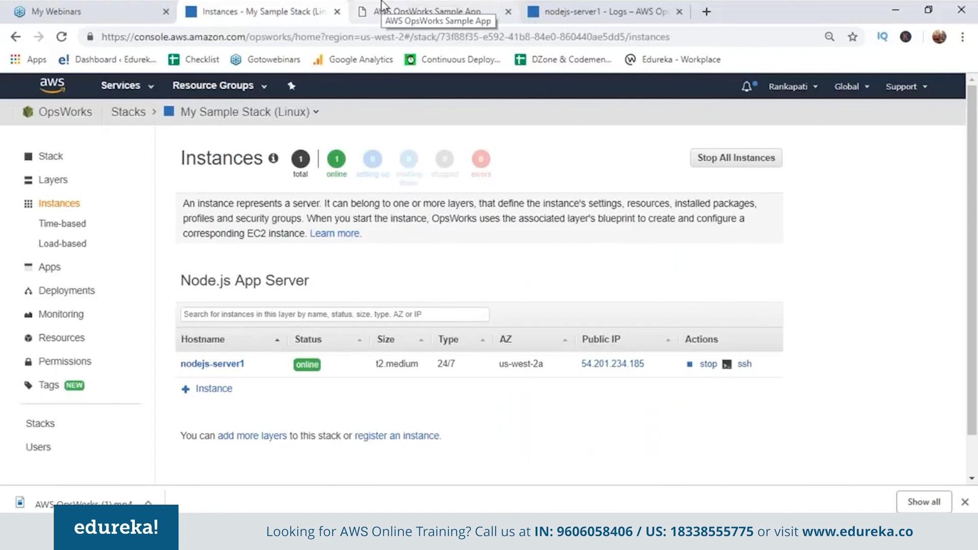
click(385, 6)
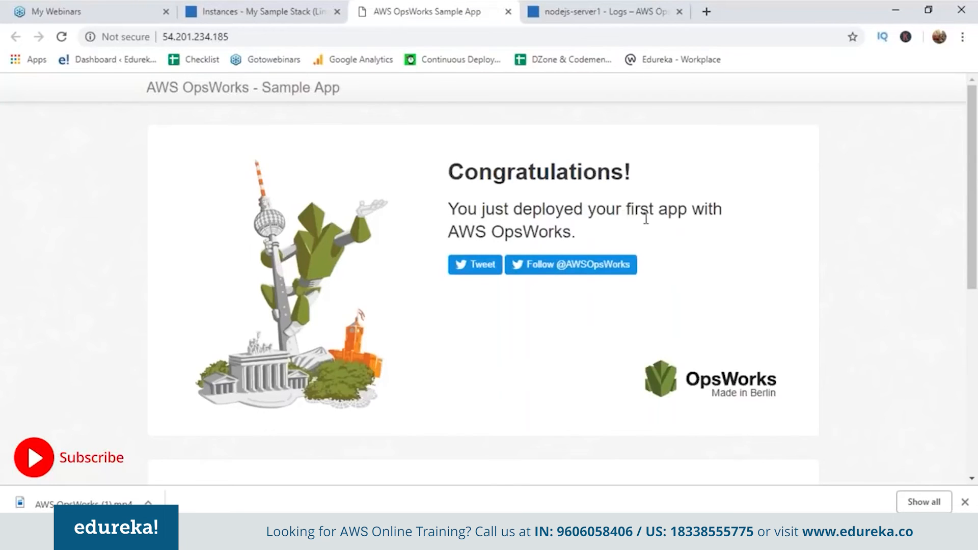
click(256, 9)
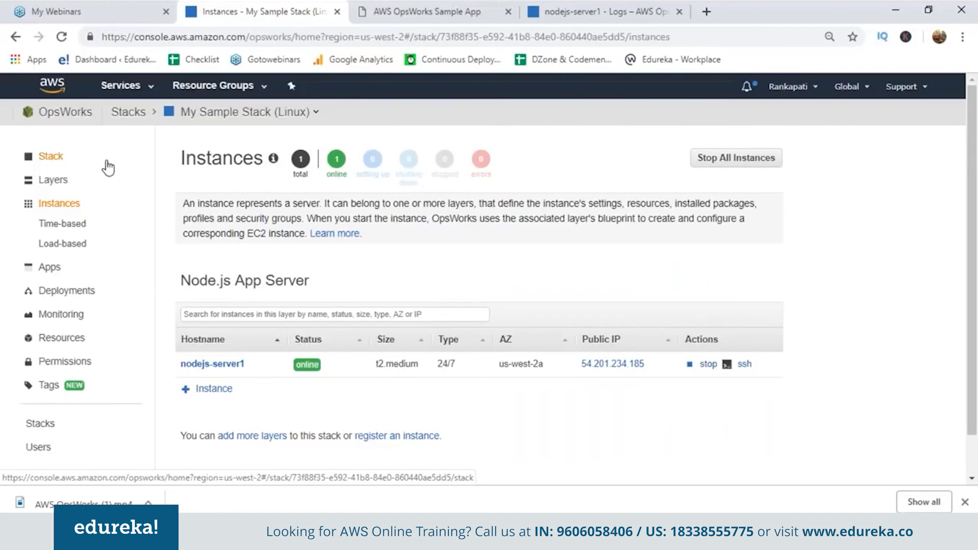
Review the sample stack's overview, deployments, layers and instances pages
click(55, 158)
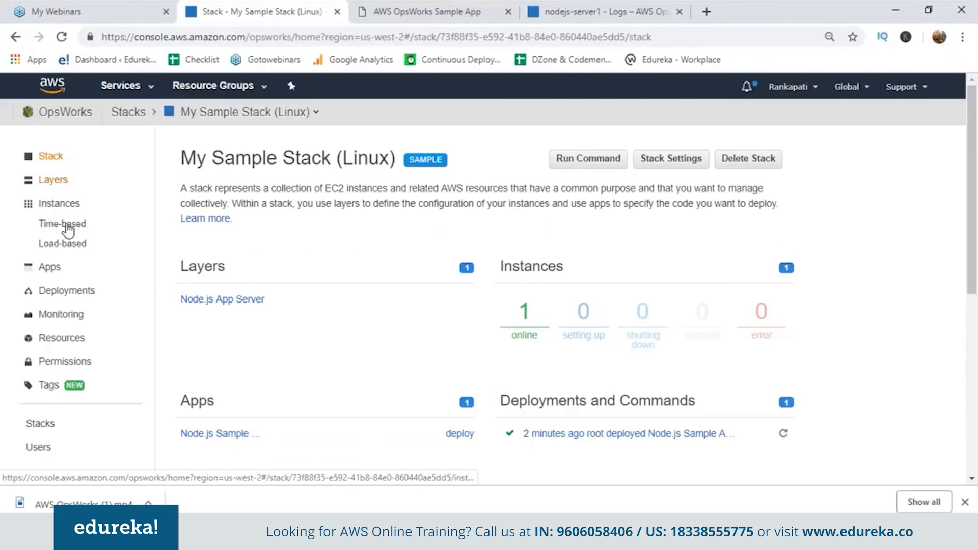
click(67, 291)
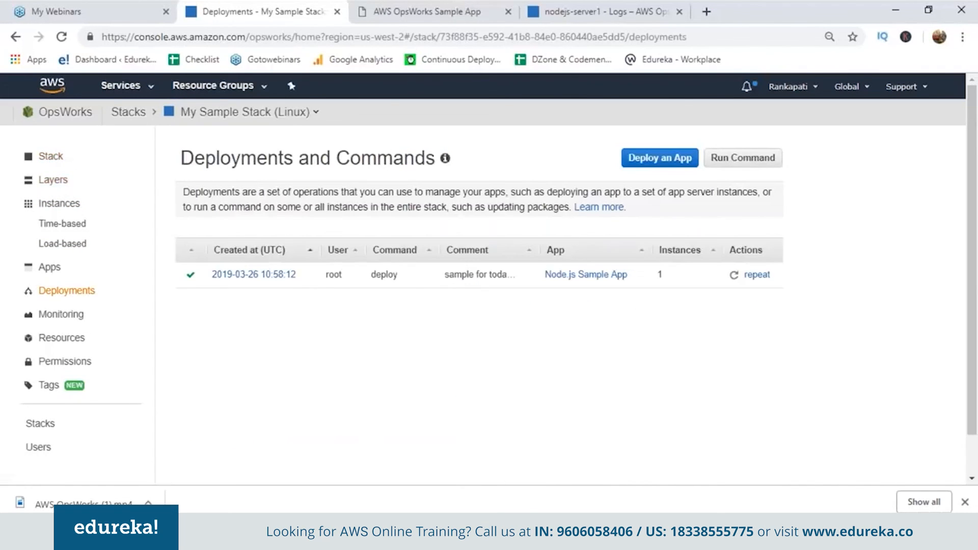
click(57, 157)
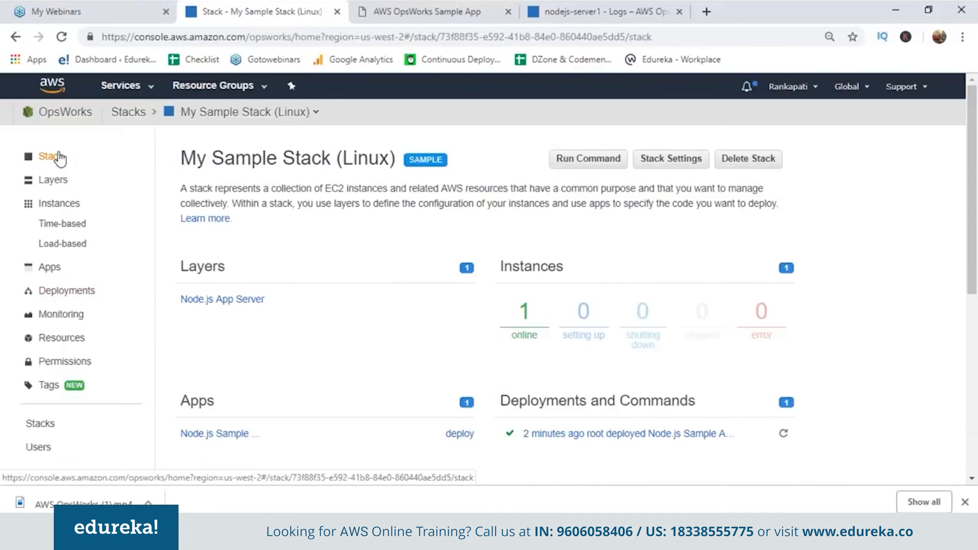
click(53, 181)
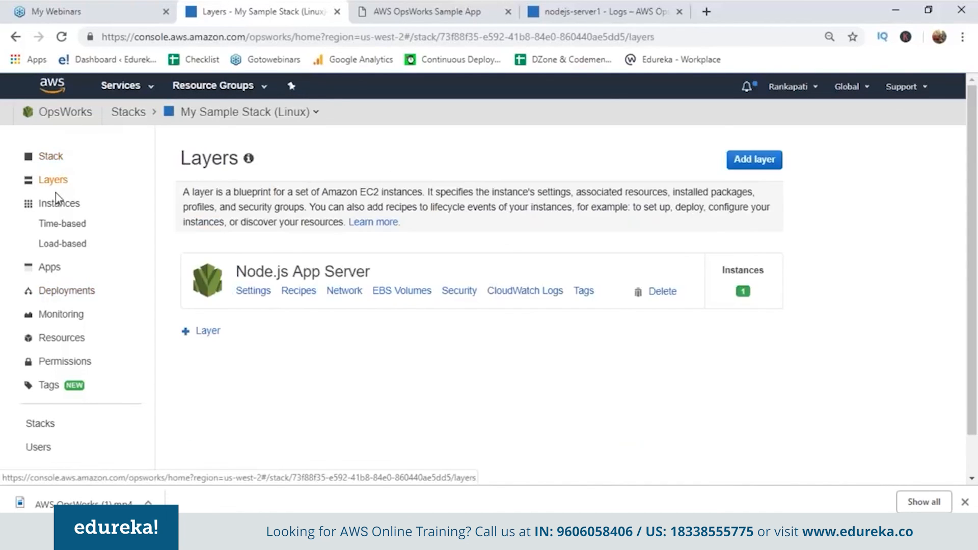
click(57, 205)
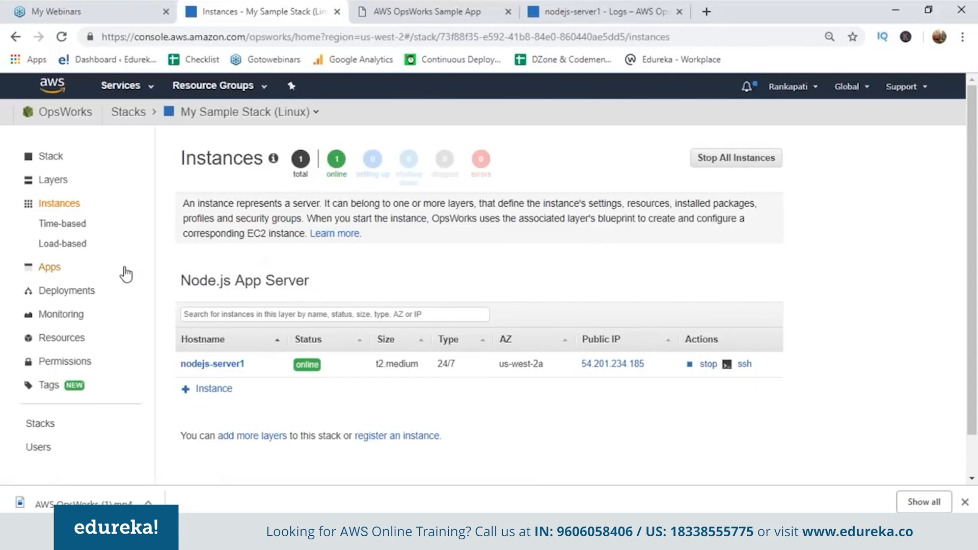
Delete Node.js Sample App from the stack's apps and return to the stack overview
click(57, 270)
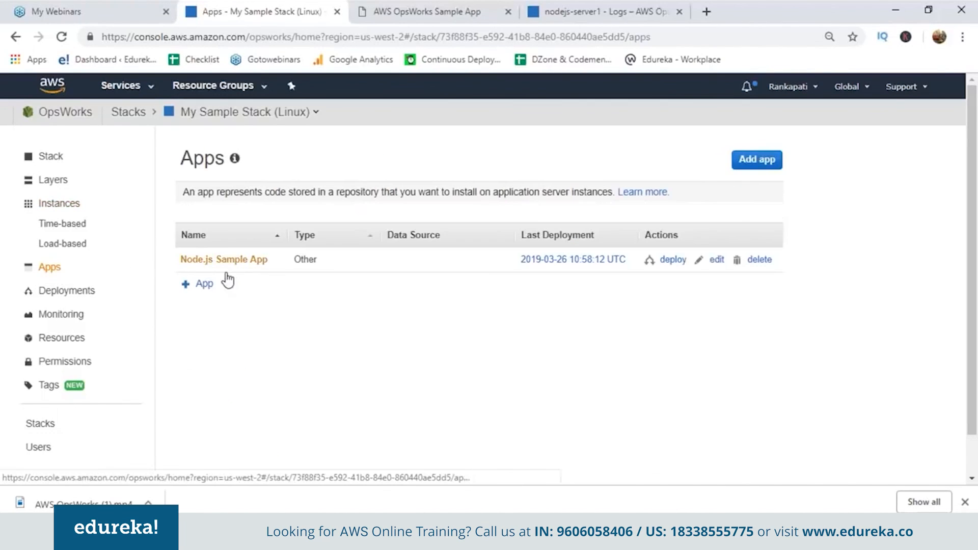
click(758, 260)
click(759, 342)
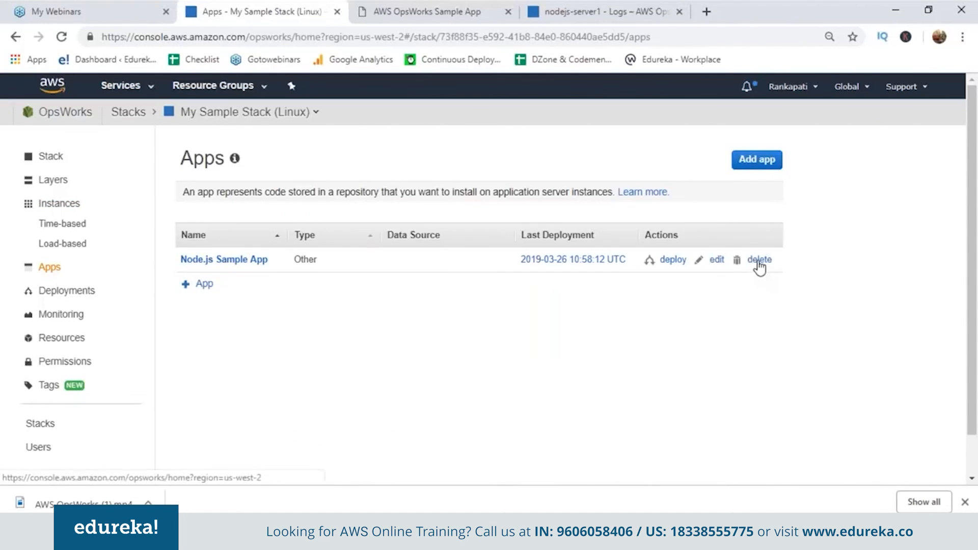
click(757, 261)
click(752, 340)
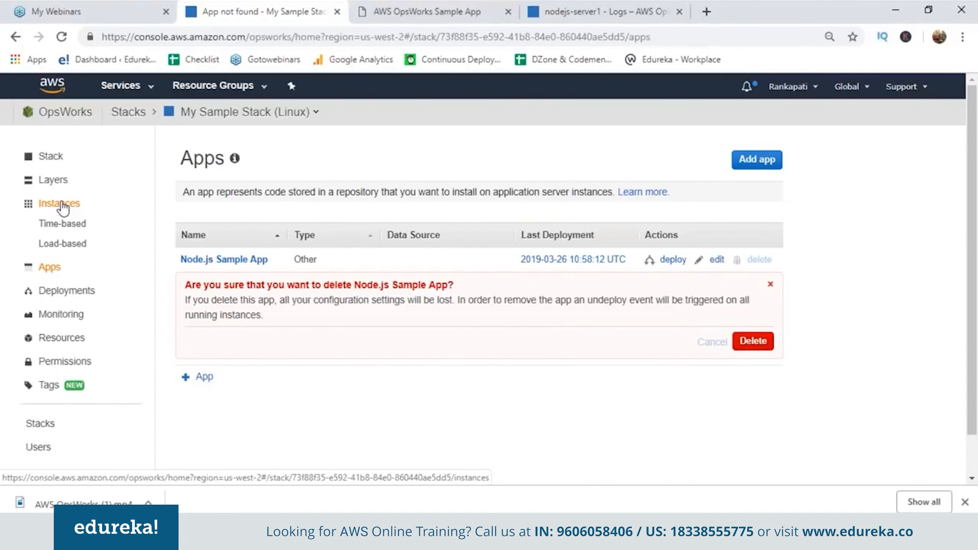
click(51, 157)
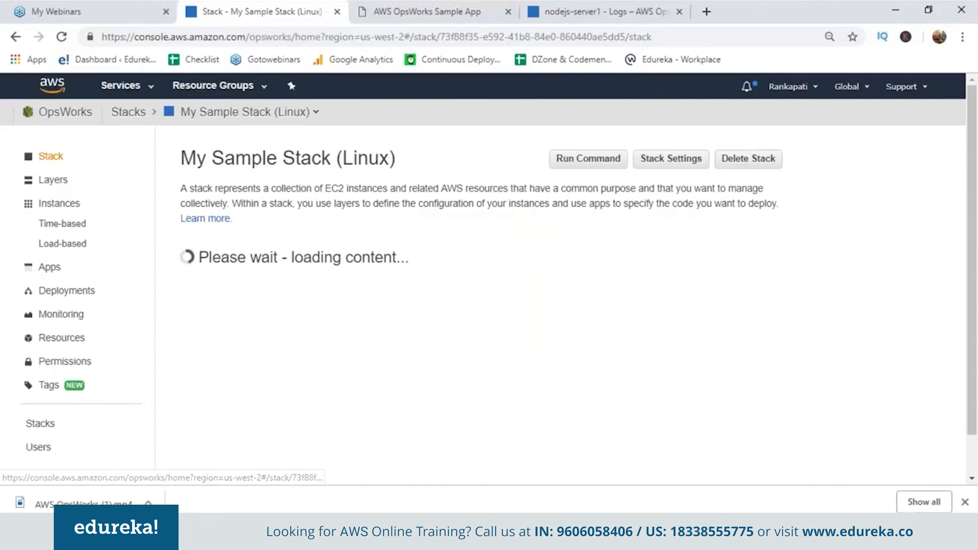